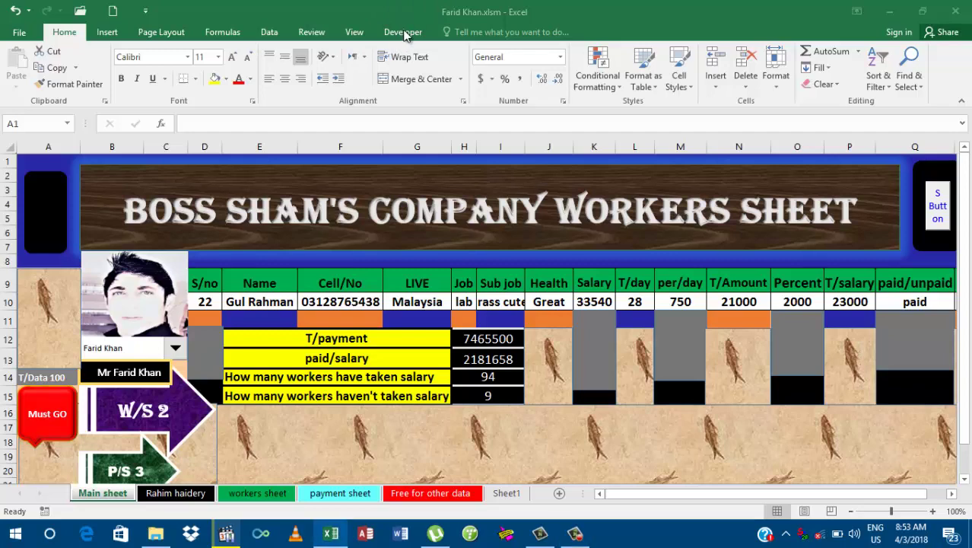
# Create a new empty macro named gem from the Developer tab's Macros dialog.
pyautogui.click(386, 33)
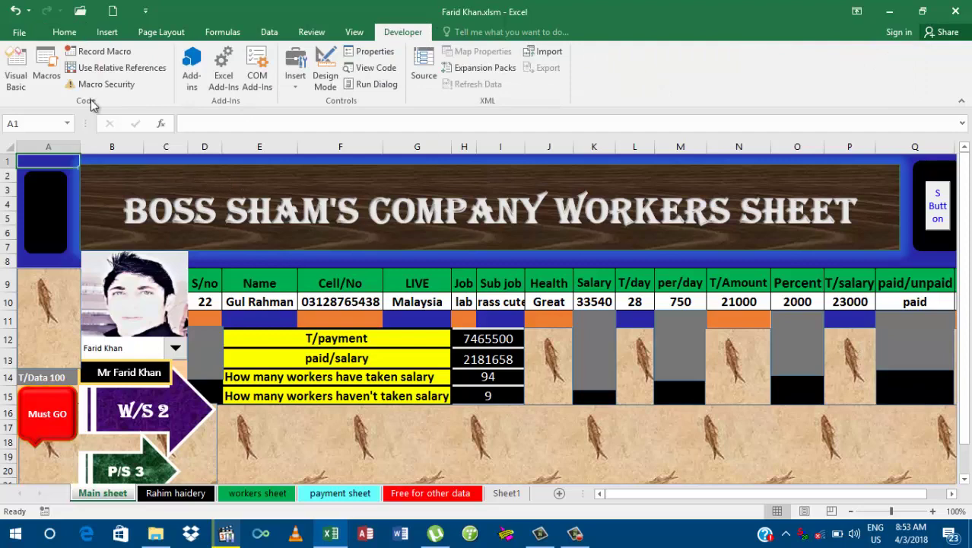
pyautogui.click(45, 76)
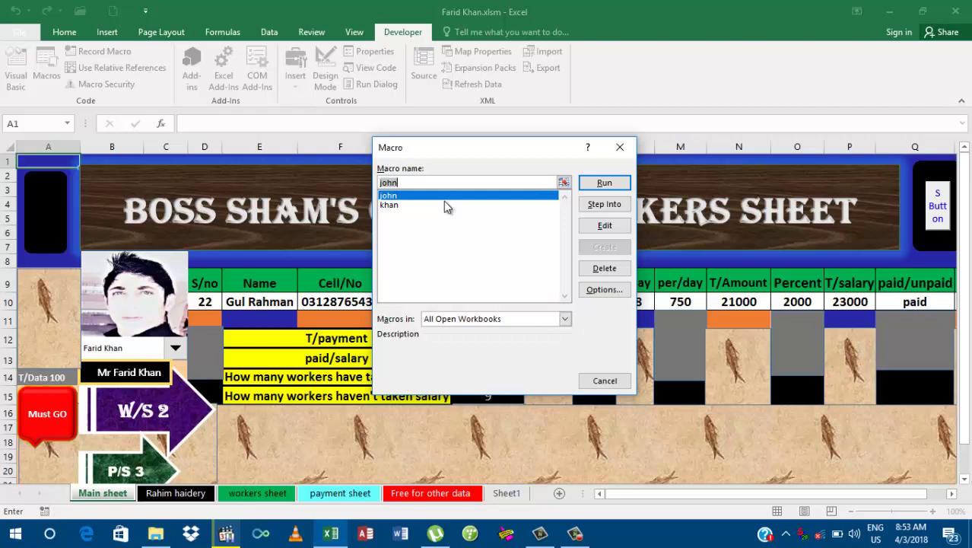
pyautogui.press('BackSpace')
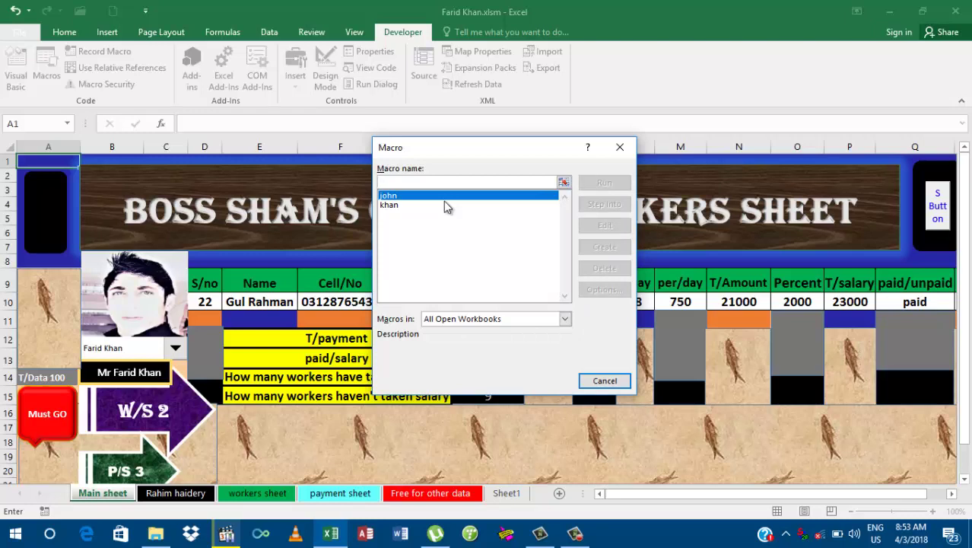
pyautogui.write('g')
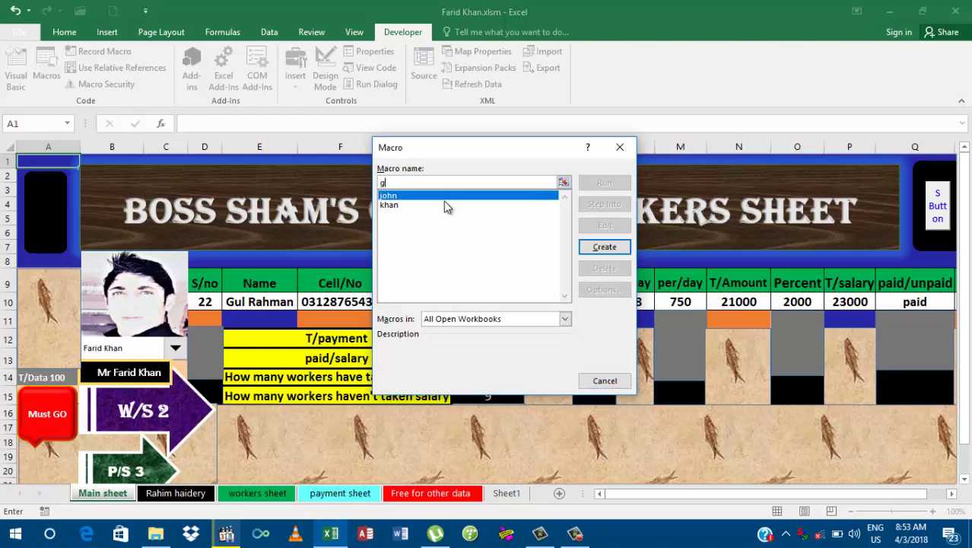
pyautogui.write('em is')
pyautogui.press('BackSpace')
pyautogui.press('BackSpace')
pyautogui.press('BackSpace')
pyautogui.click(604, 248)
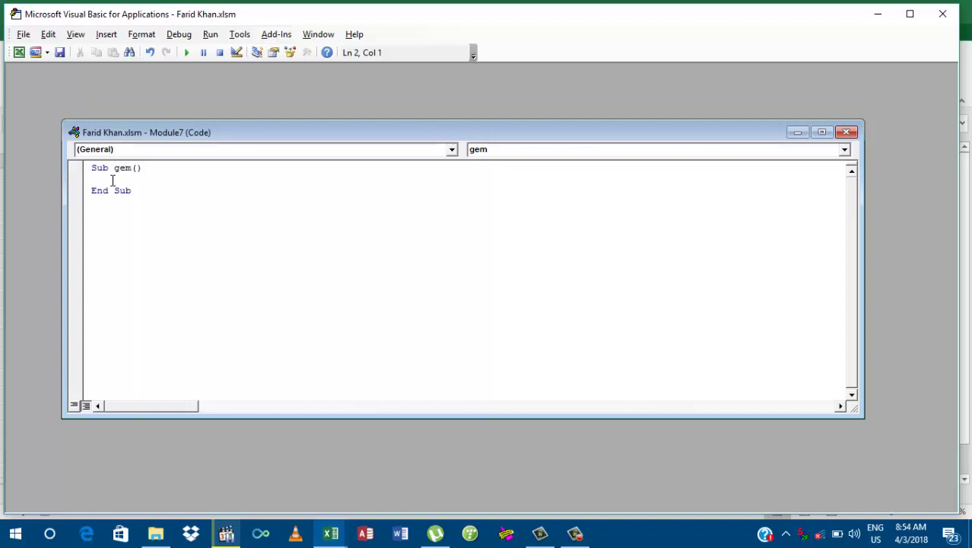
# Write Application.Quit inside Sub gem, save the code, and return to Excel.
pyautogui.write('application.quit')
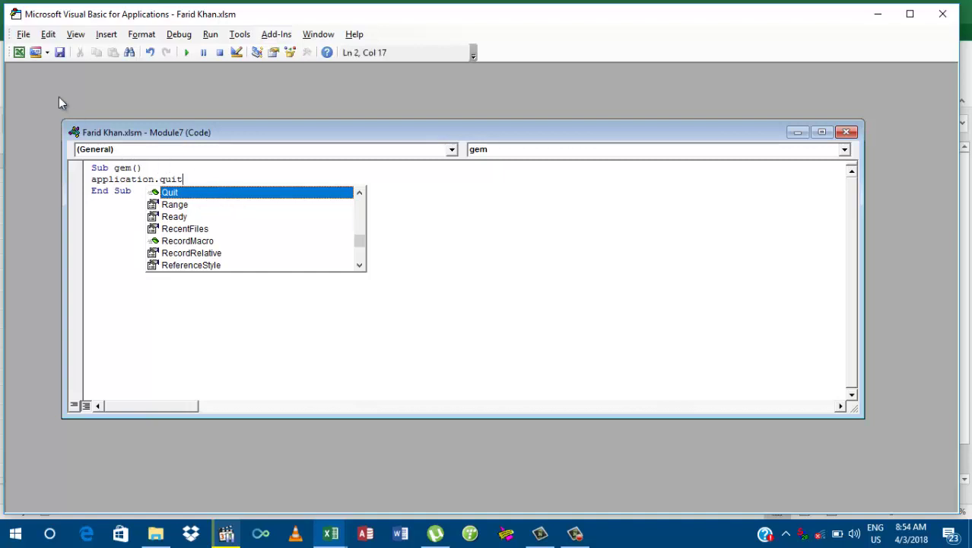
pyautogui.click(62, 54)
pyautogui.click(19, 53)
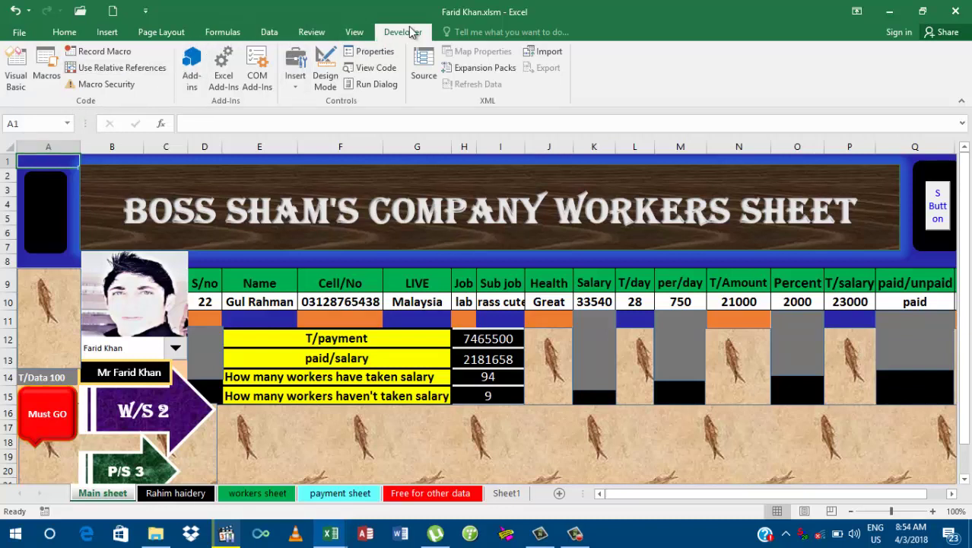
# Draw a form button in column A's black box and assign the gem macro to it.
pyautogui.click(295, 80)
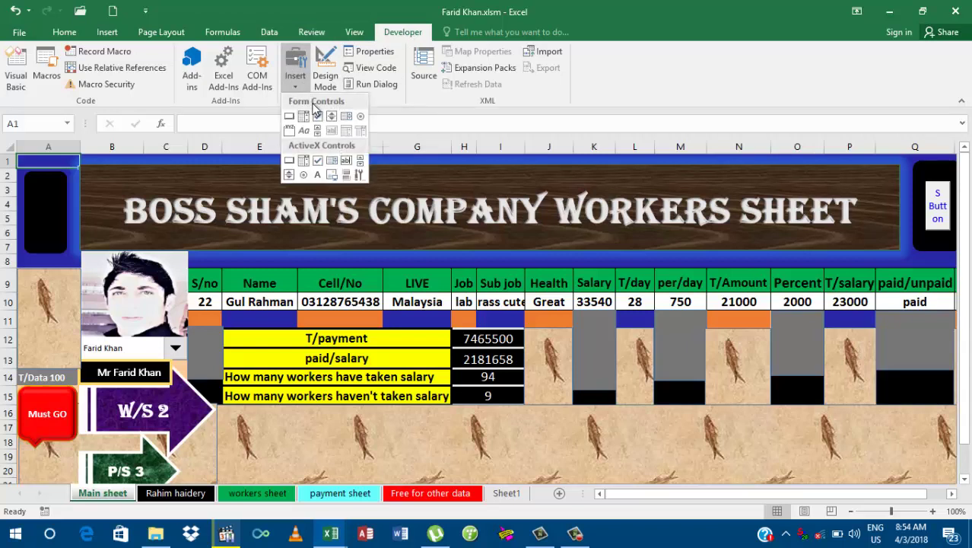
pyautogui.click(290, 117)
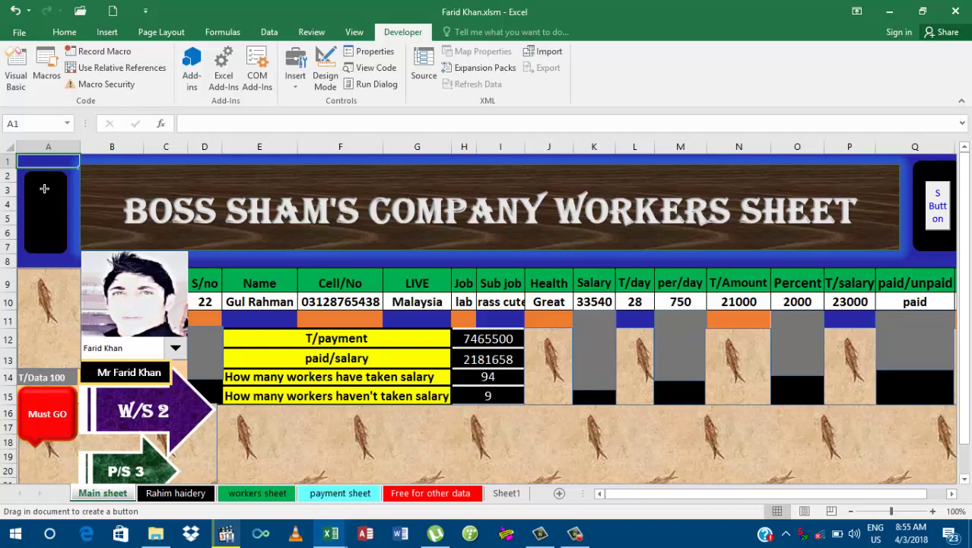
pyautogui.moveTo(38, 190); pyautogui.dragTo(58, 239)
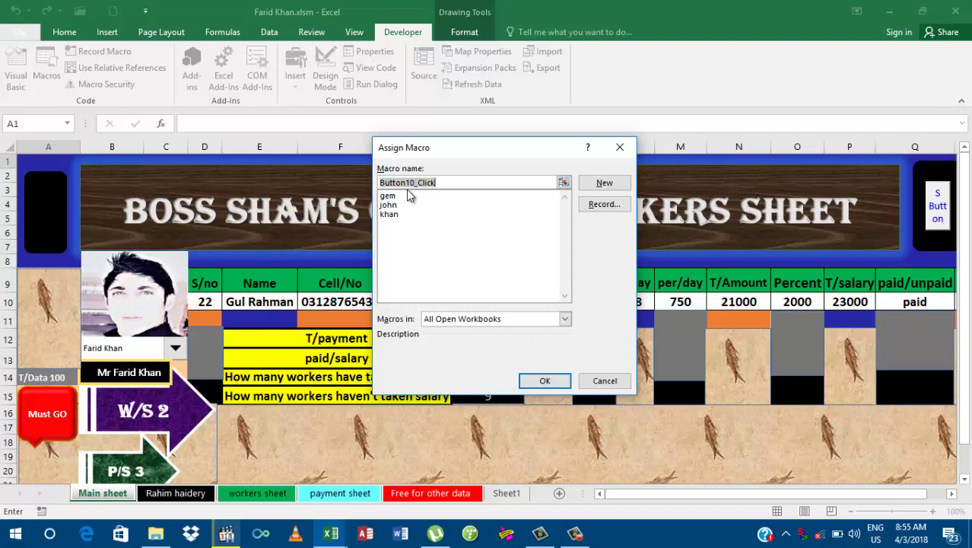
pyautogui.click(407, 196)
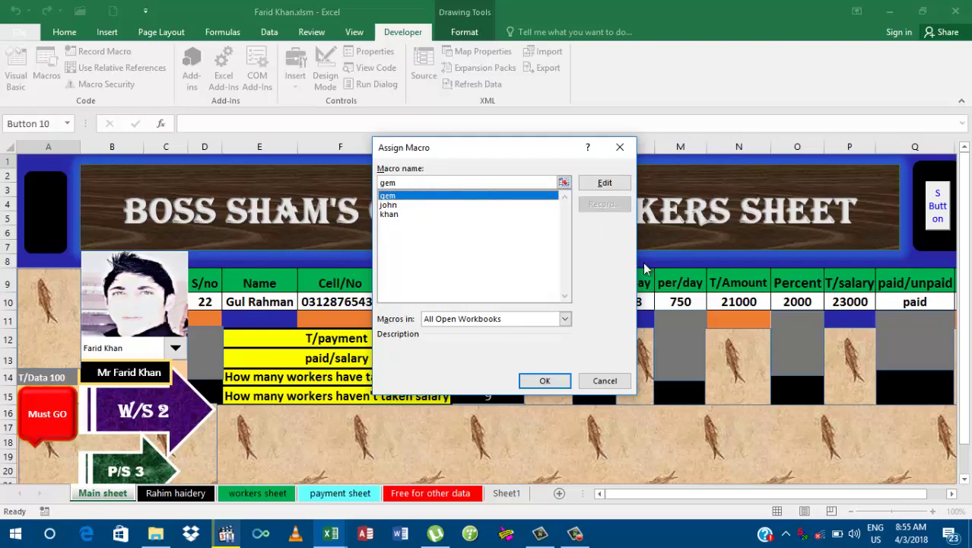
pyautogui.click(544, 382)
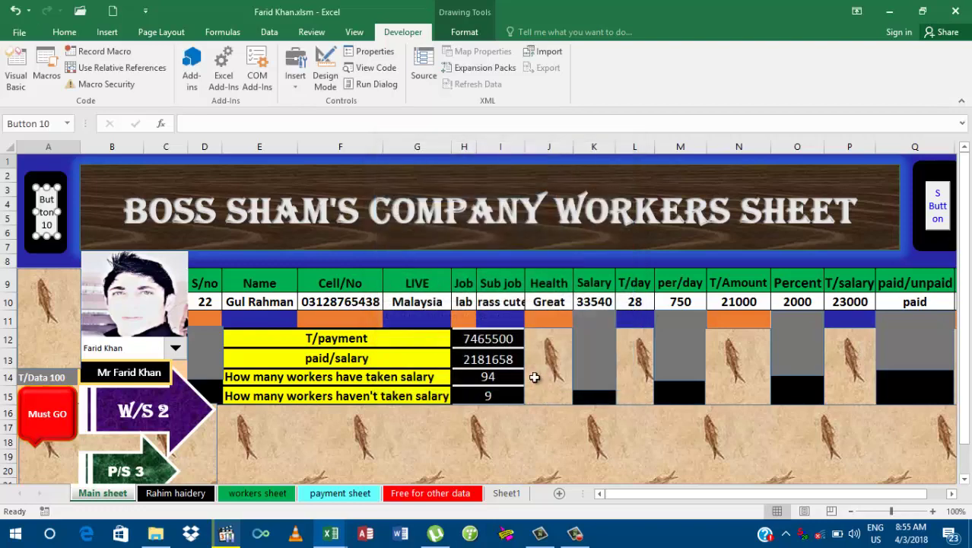
# Replace the button's Button 10 caption with 'quit'.
pyautogui.click(42, 199)
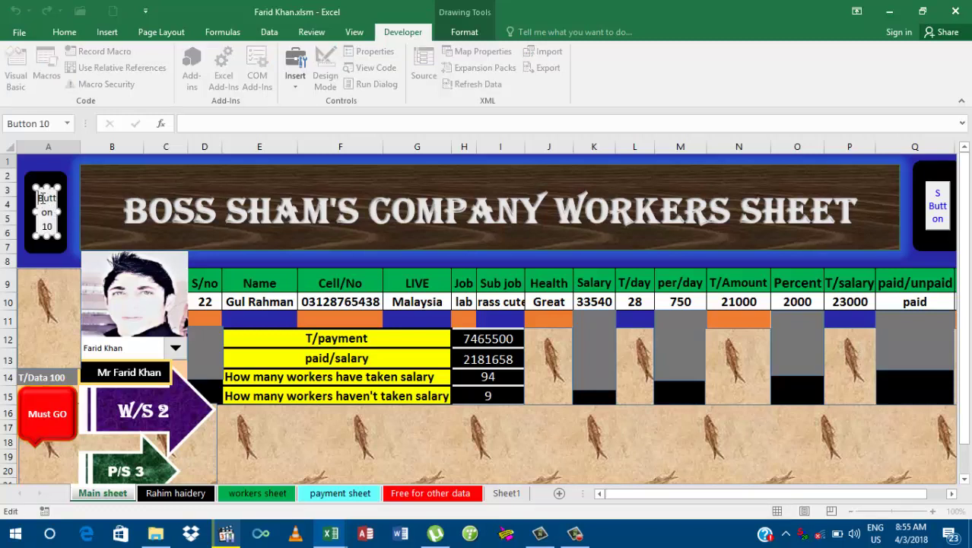
pyautogui.moveTo(53, 199); pyautogui.dragTo(63, 230)
pyautogui.press('Delete')
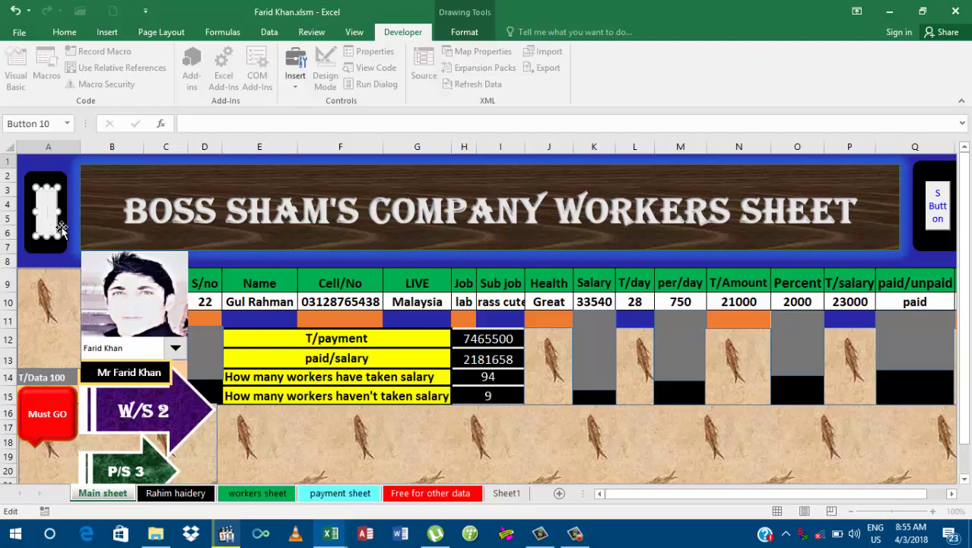
pyautogui.write('quit')
pyautogui.click(61, 230)
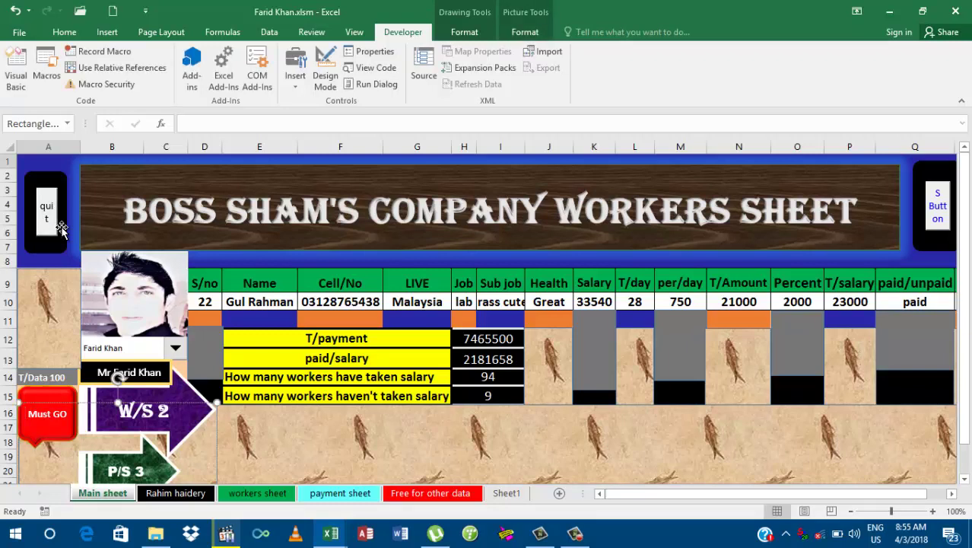
# Reselect the button and retype its caption so it reads 'quit button'.
pyautogui.click(60, 177)
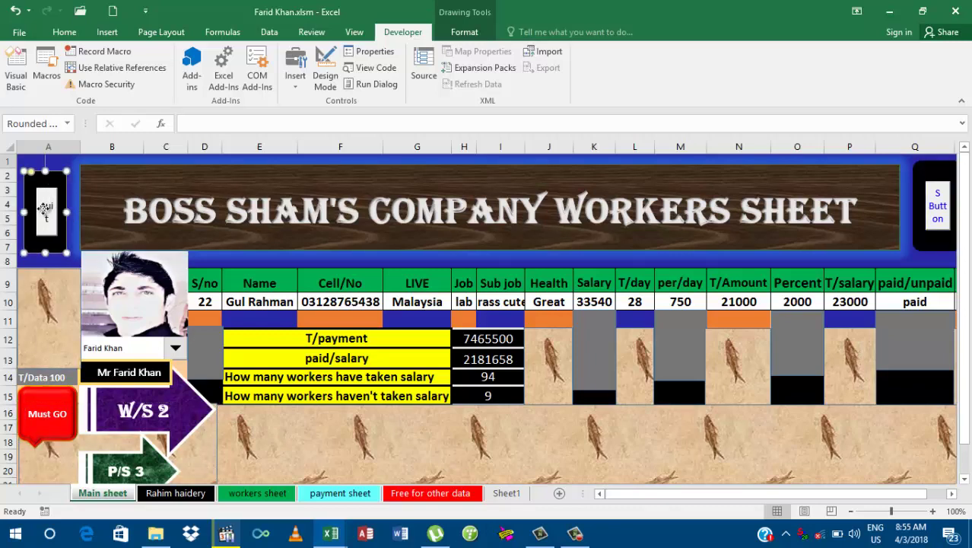
pyautogui.rightClick(46, 208)
pyautogui.press('Escape')
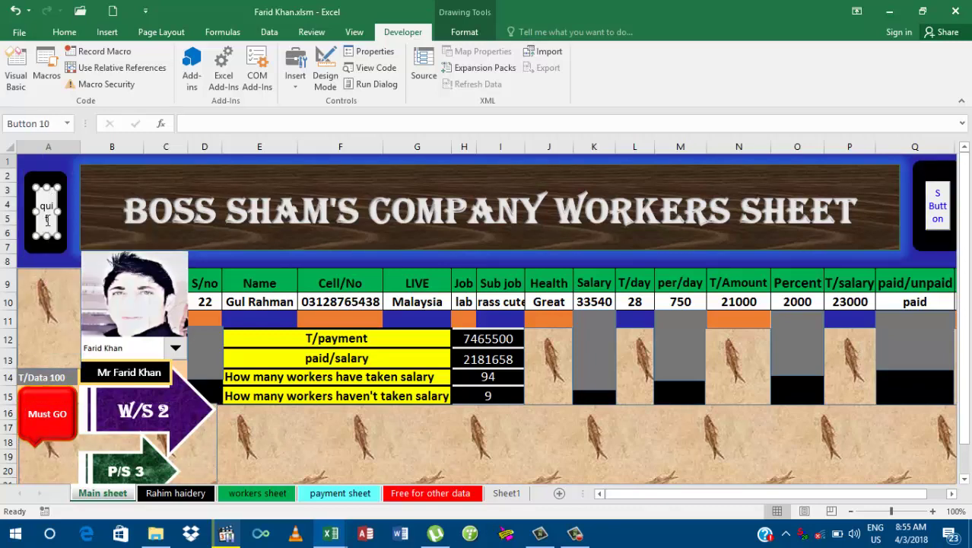
pyautogui.click(49, 218)
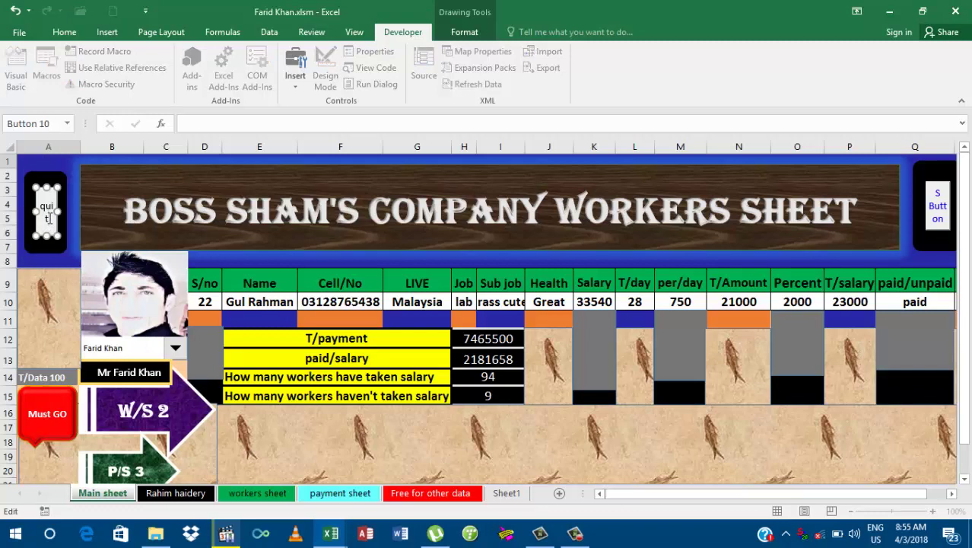
pyautogui.hotkey('ctrl', 'a')
pyautogui.write('B')
pyautogui.write('button')
# Make the quit button's caption blue at size 10 in Format Control's Font settings.
pyautogui.click(77, 219)
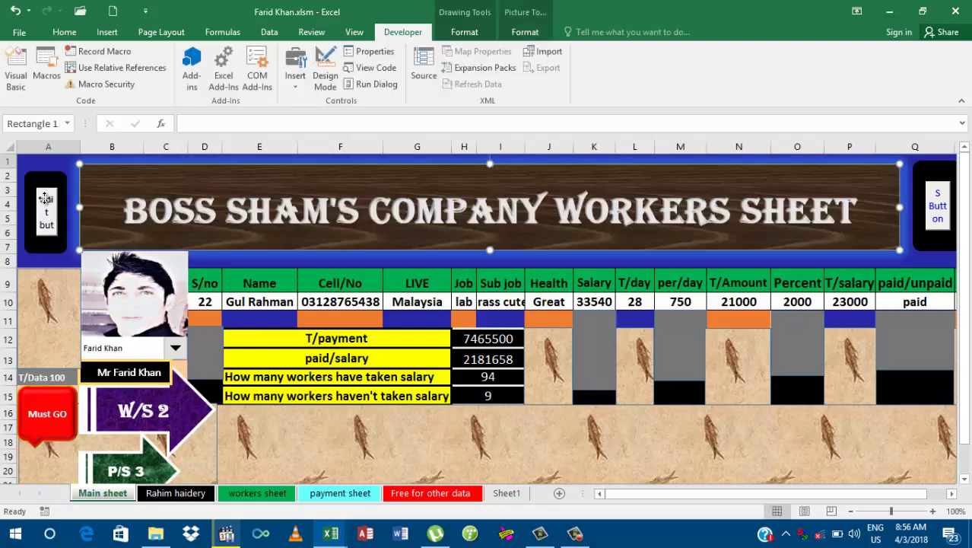
pyautogui.rightClick(46, 199)
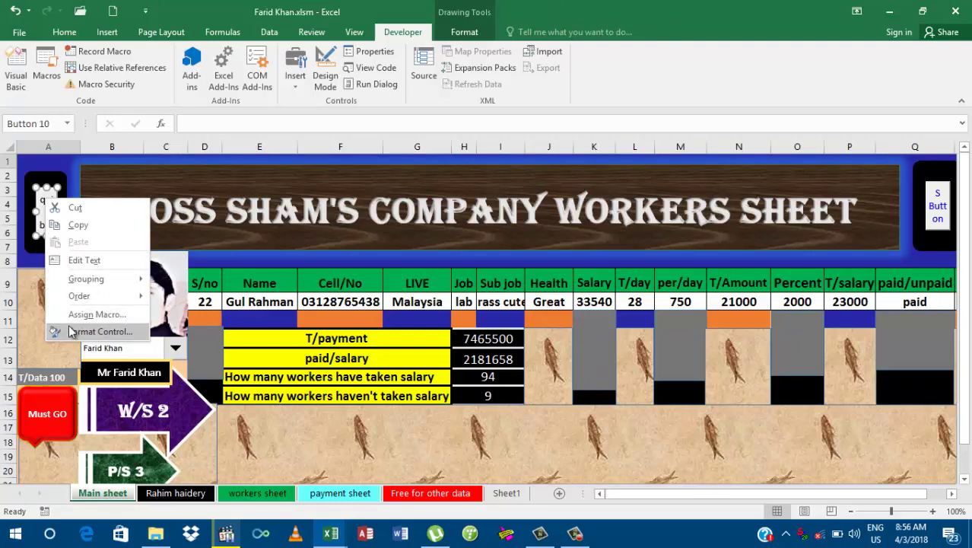
pyautogui.click(70, 333)
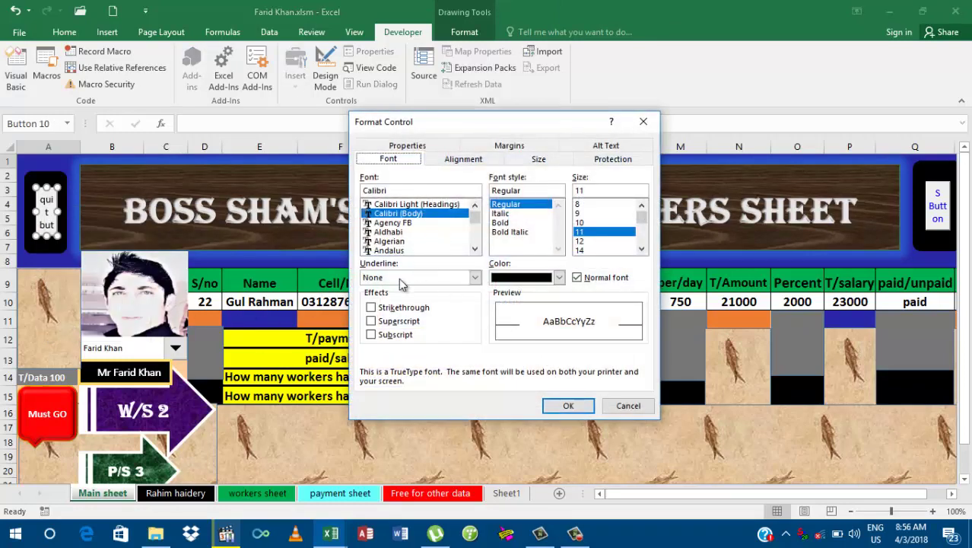
pyautogui.click(542, 278)
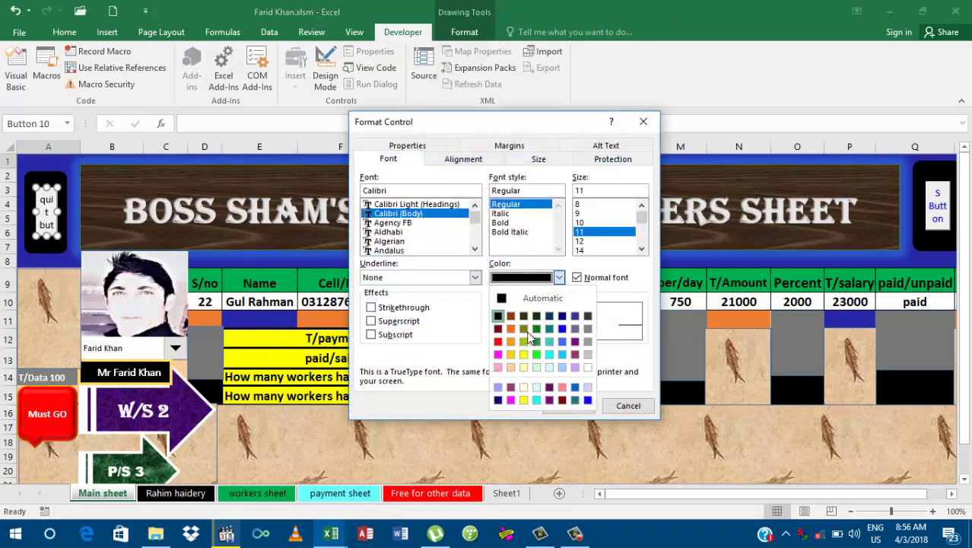
pyautogui.click(588, 401)
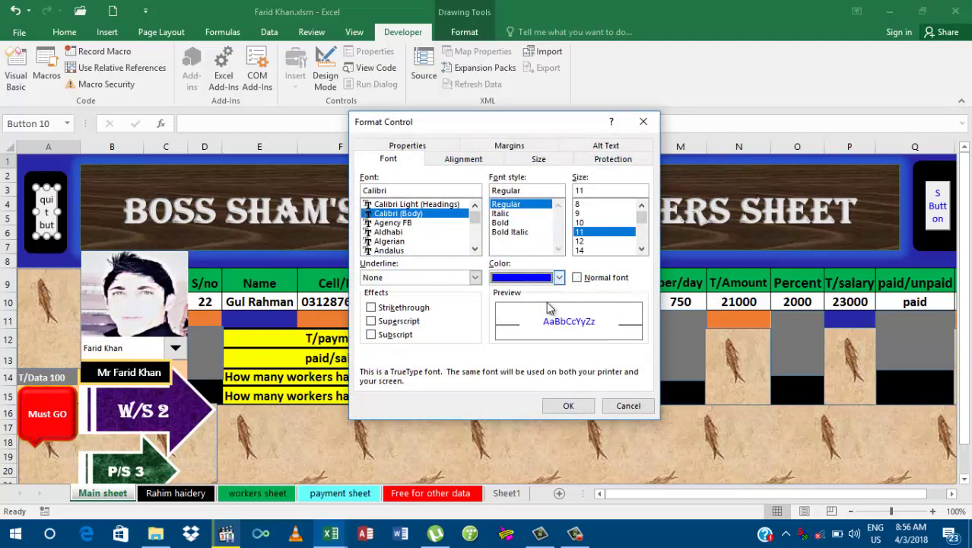
pyautogui.click(590, 223)
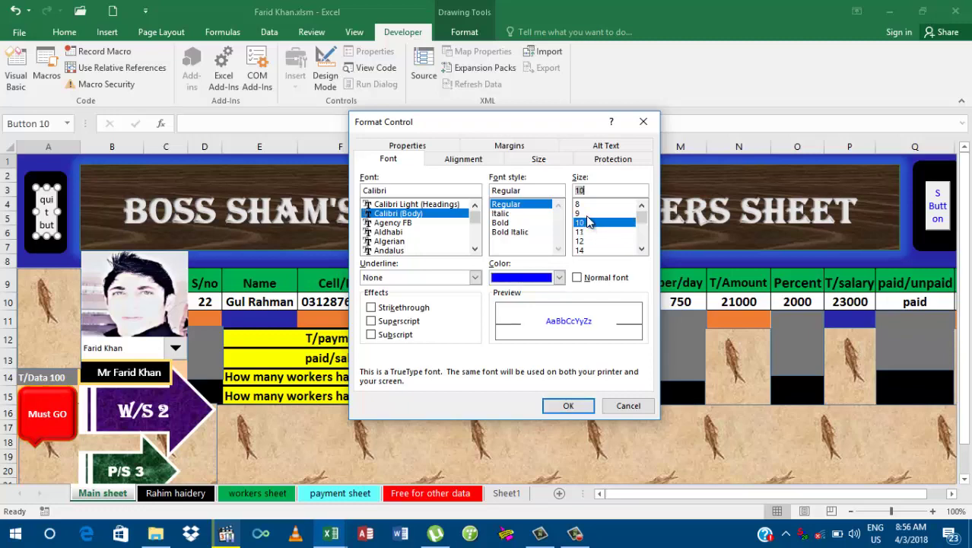
pyautogui.click(569, 406)
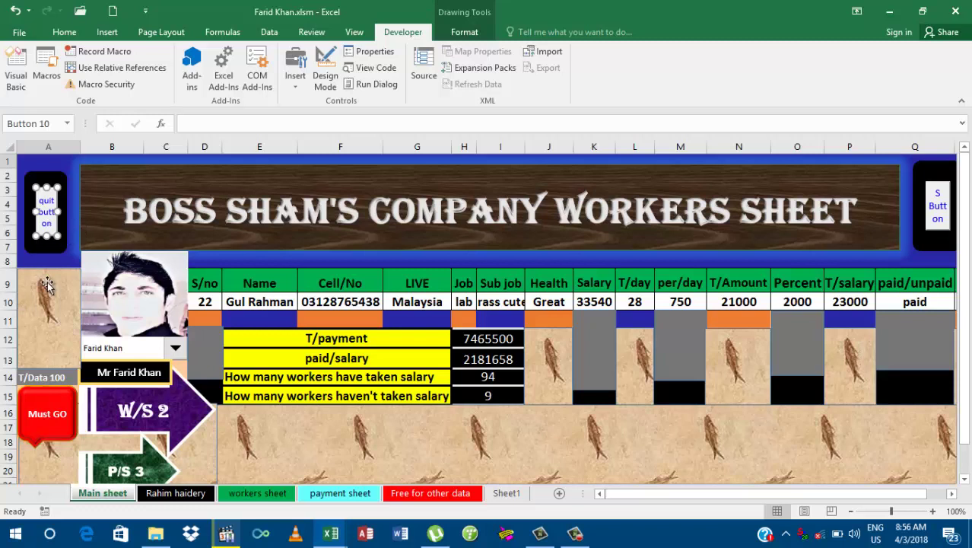
# Deselect the button and browse the workers, payment and Free for other data sheets to Sheet1.
pyautogui.click(50, 291)
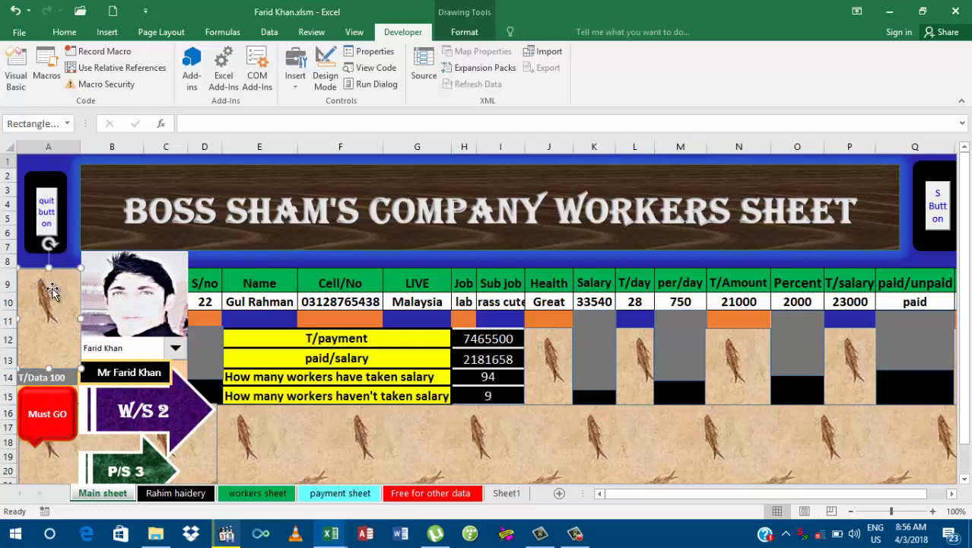
pyautogui.click(56, 163)
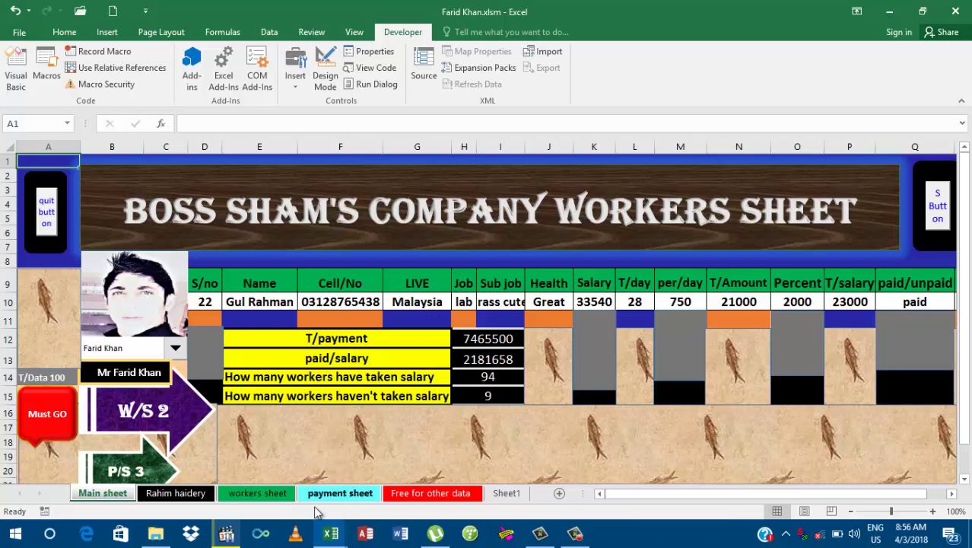
pyautogui.click(266, 493)
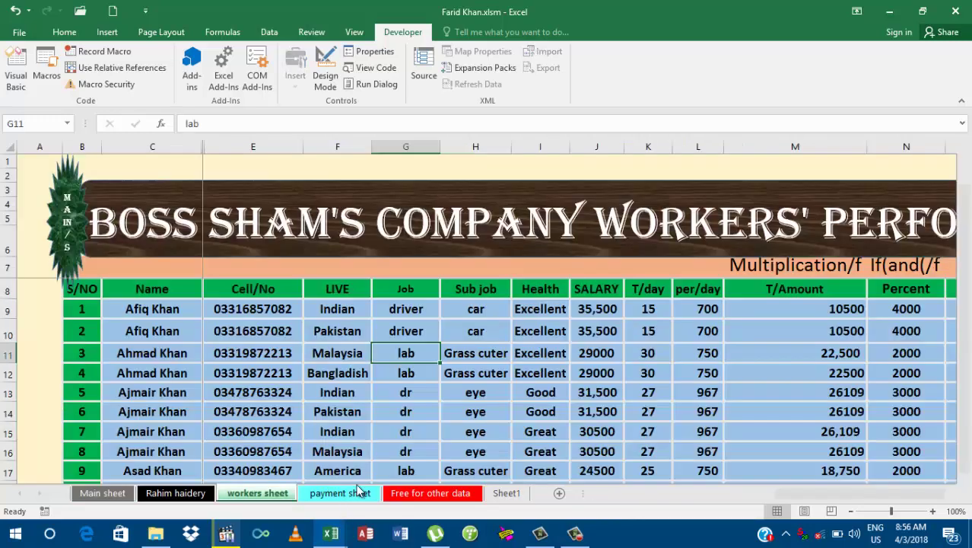
pyautogui.click(342, 494)
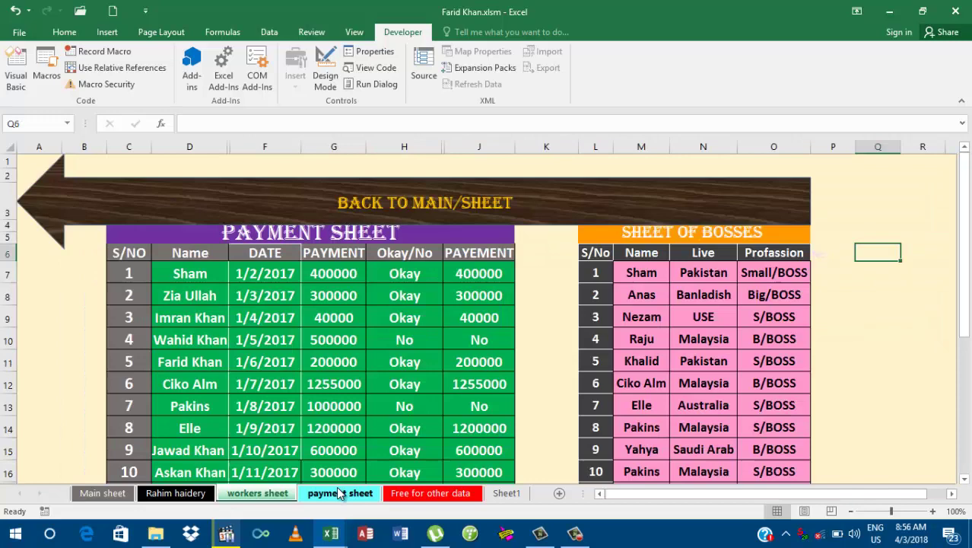
pyautogui.click(420, 494)
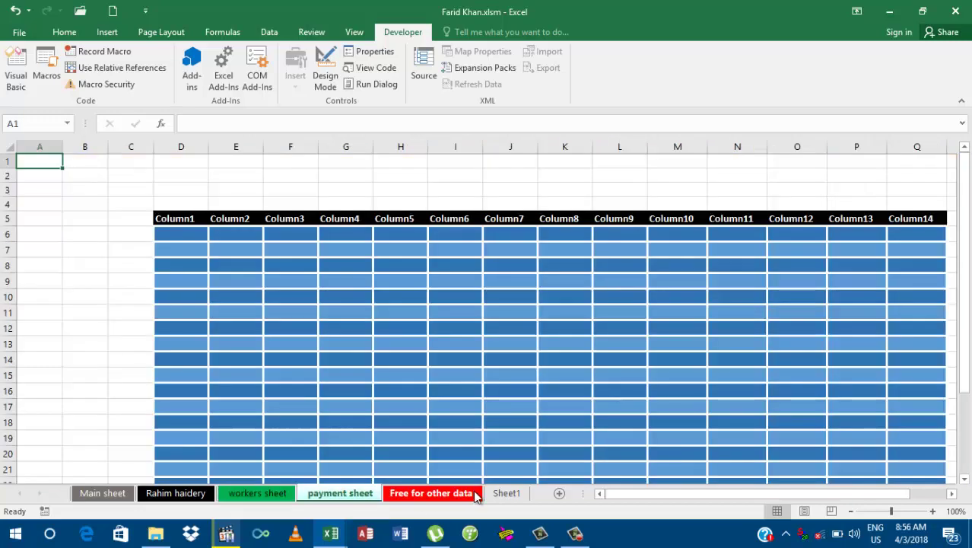
pyautogui.click(503, 493)
# Enter test text in Sheet1 cells F6 and G6, then run the Main sheet's S Button.
pyautogui.click(264, 232)
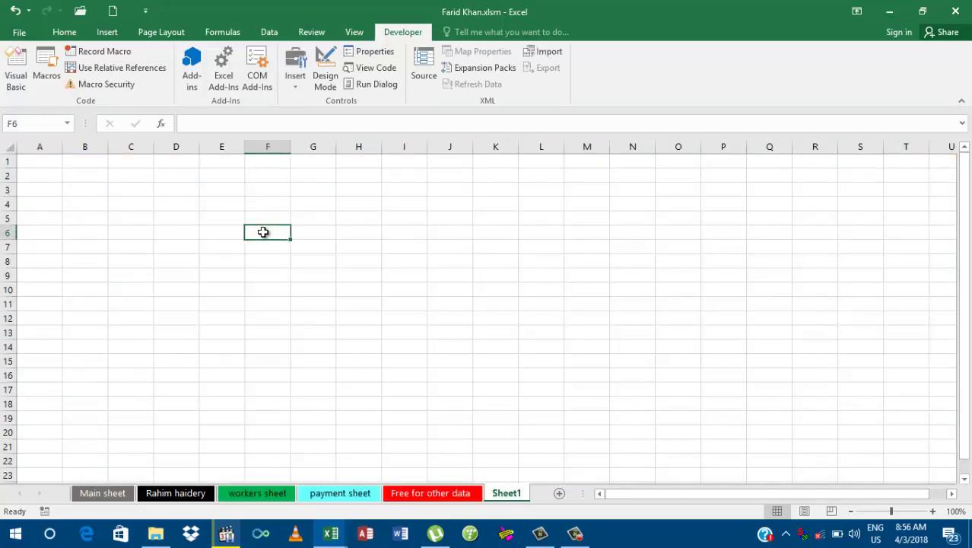
pyautogui.write('joioiojkjg')
pyautogui.press('Tab')
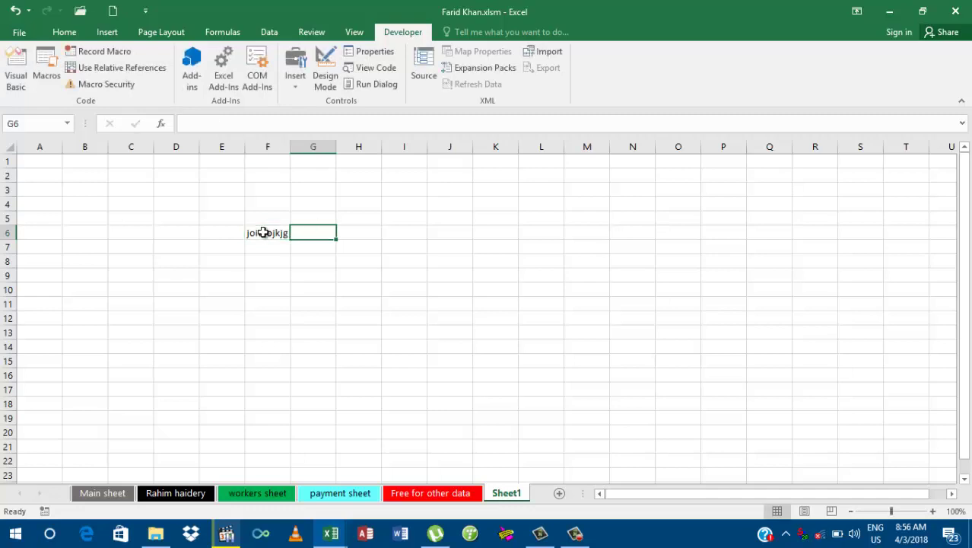
pyautogui.write('iuojio;t')
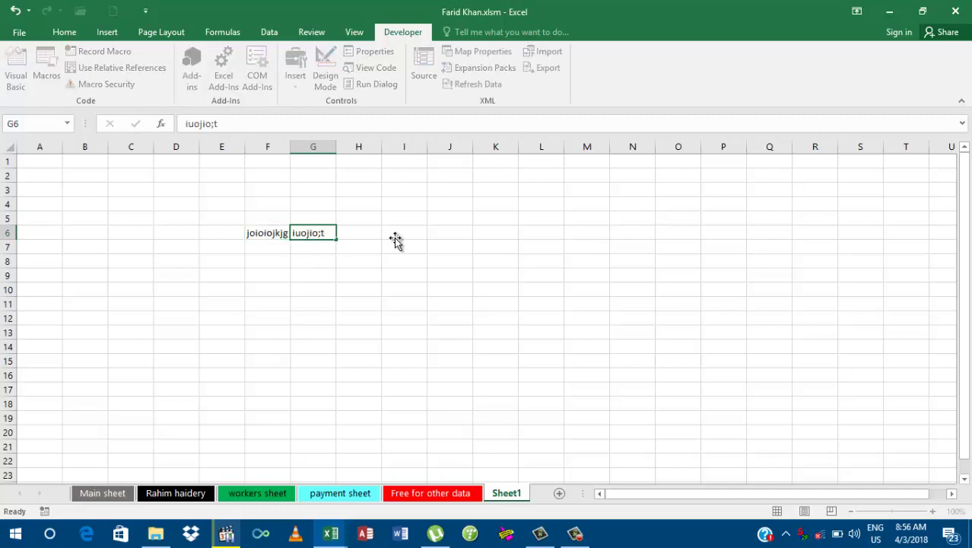
pyautogui.click(396, 238)
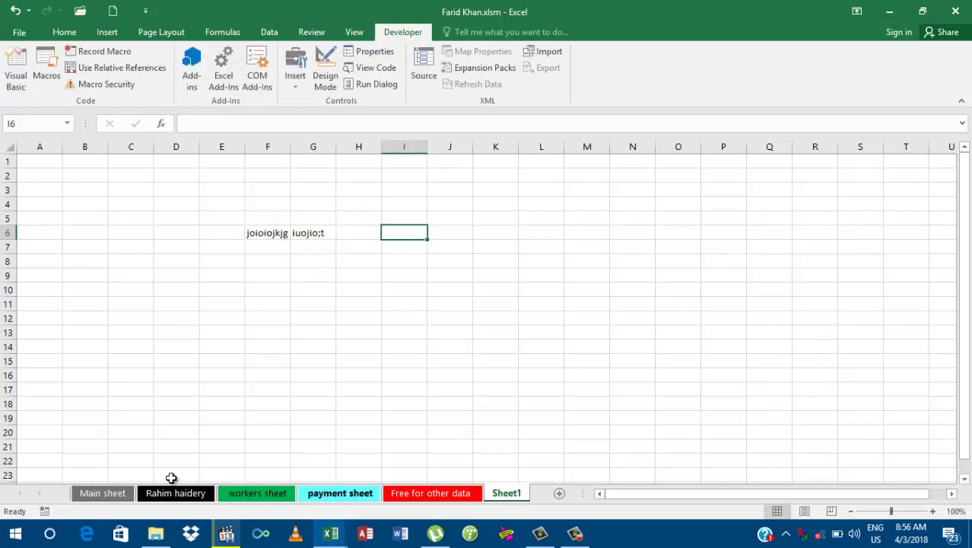
pyautogui.click(113, 495)
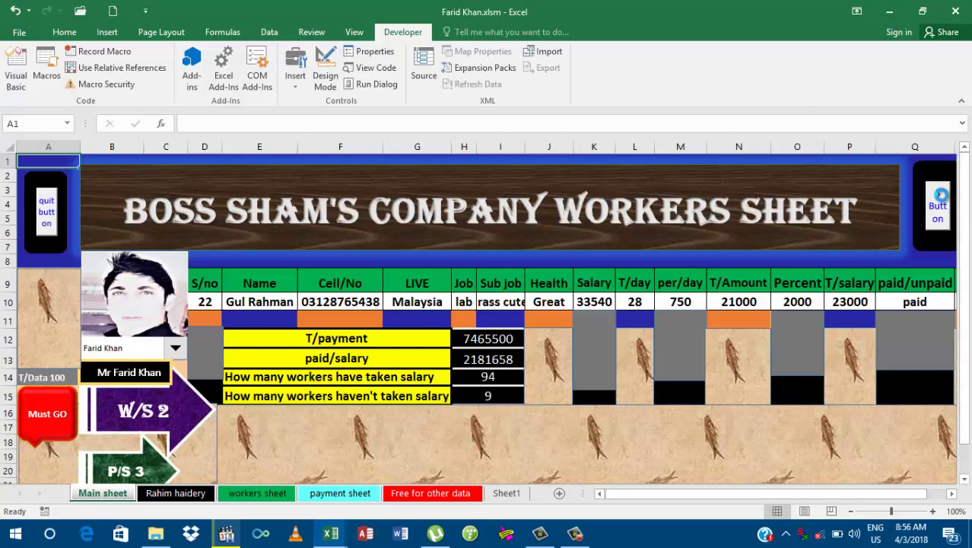
pyautogui.click(937, 202)
# Close Excel with the quit button, then reopen the workbook from its desktop icon.
pyautogui.click(47, 214)
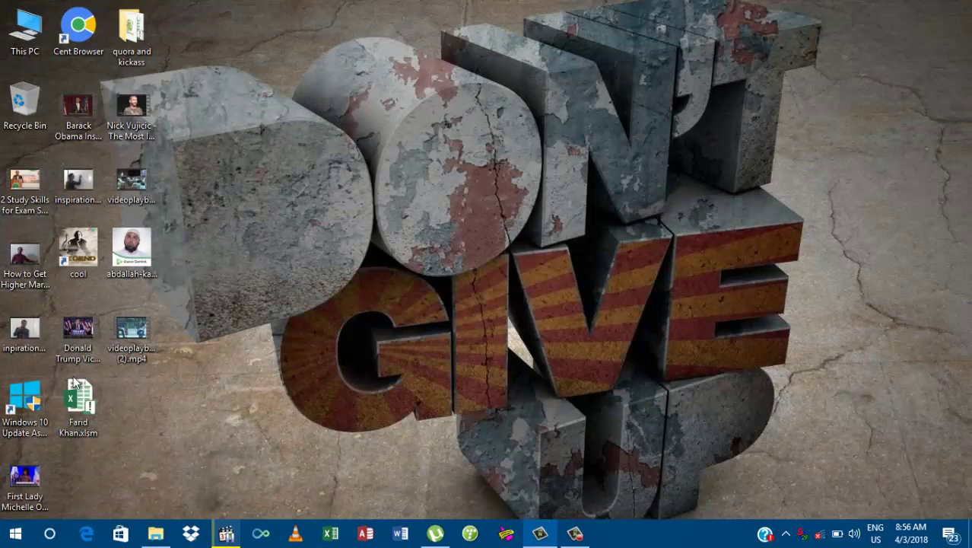
pyautogui.doubleClick(94, 409)
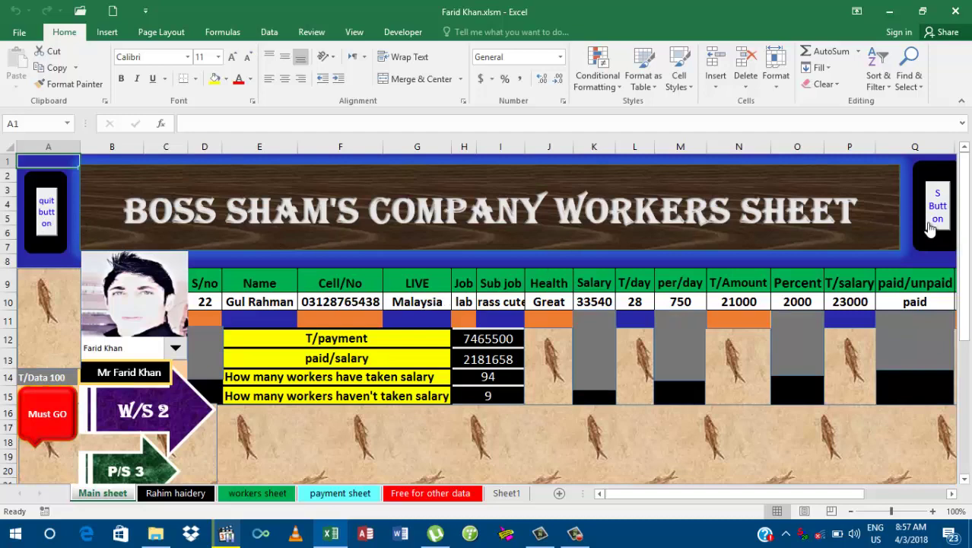
pyautogui.click(507, 494)
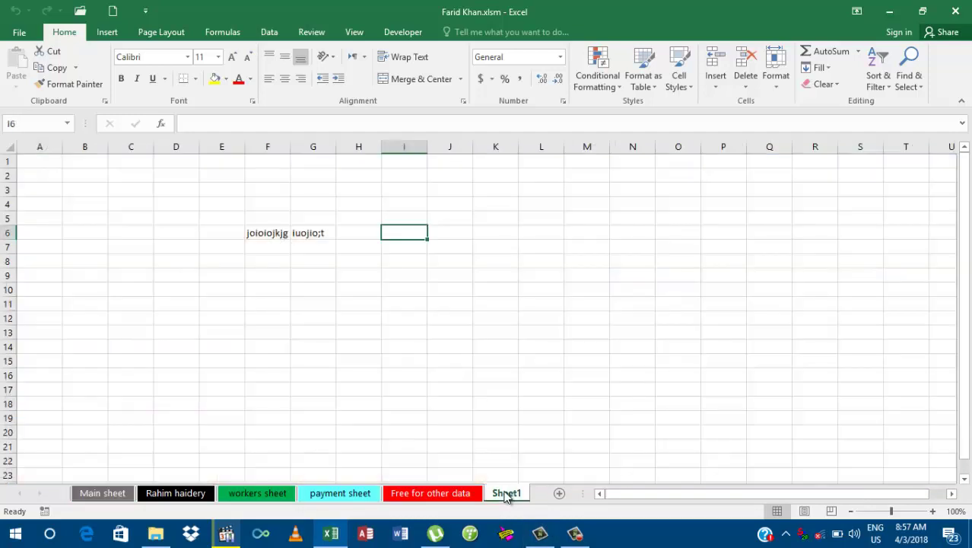
pyautogui.click(294, 234)
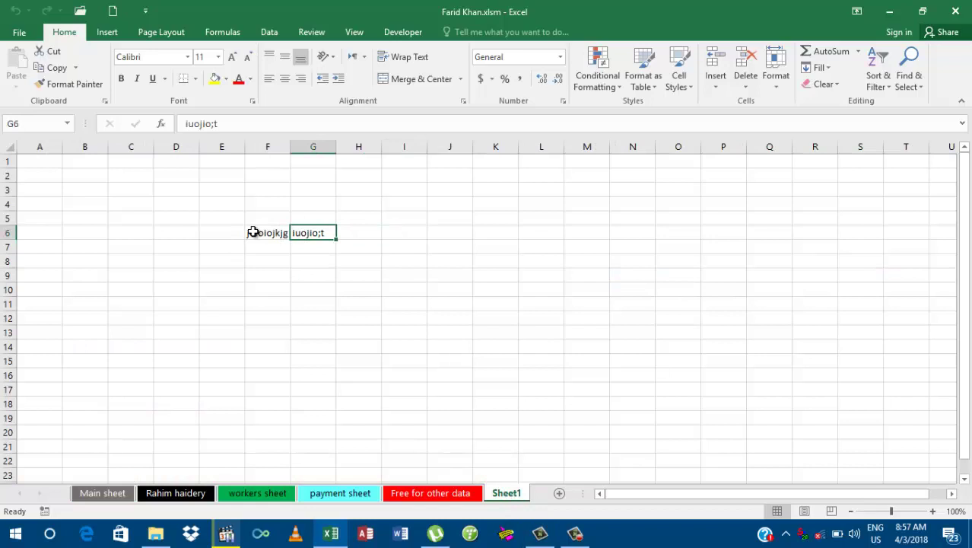
pyautogui.click(254, 232)
pyautogui.click(221, 241)
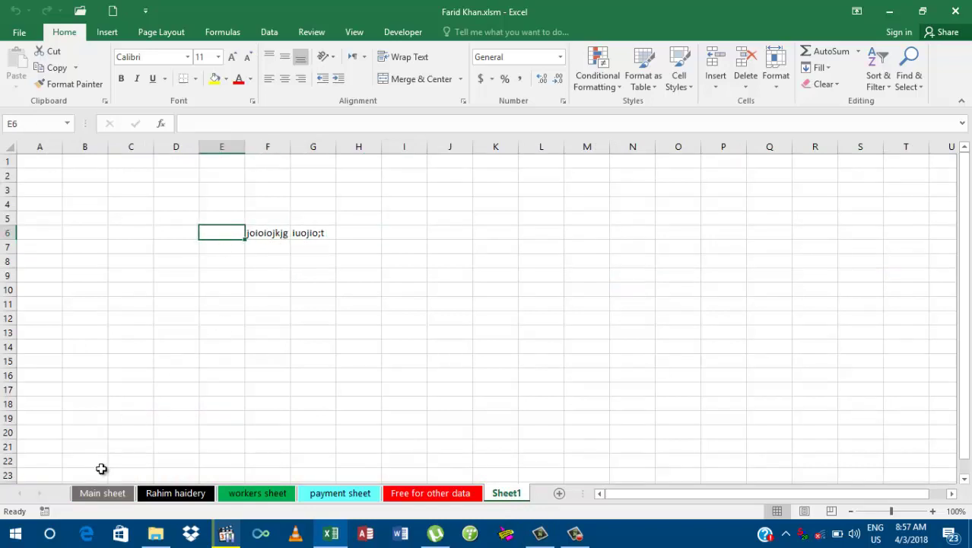
pyautogui.click(105, 493)
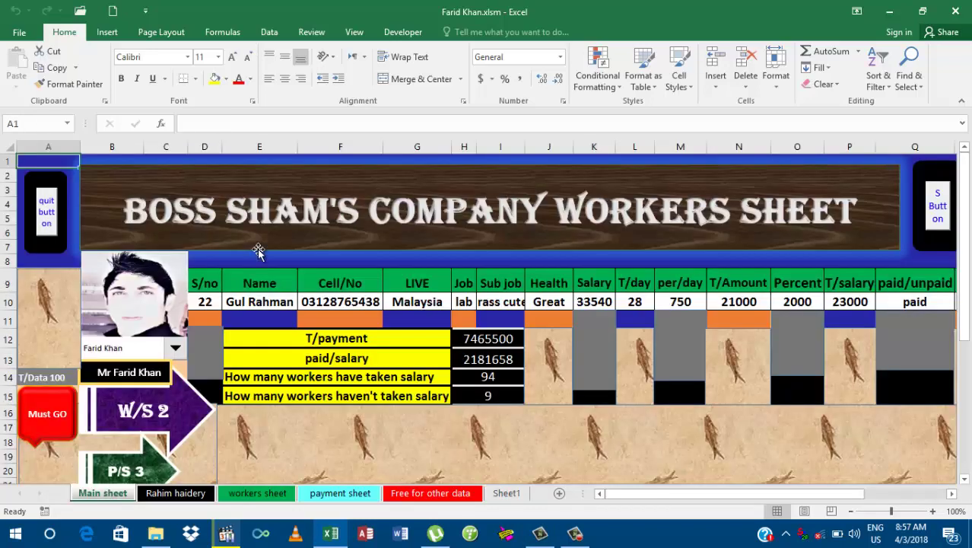